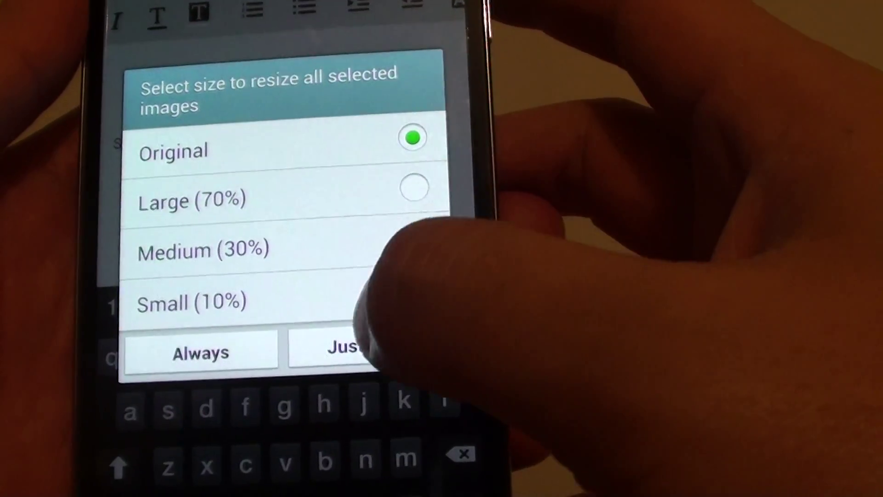
Keep the photo size 'Just once' and bring up the attachment choices
left_click(359, 349)
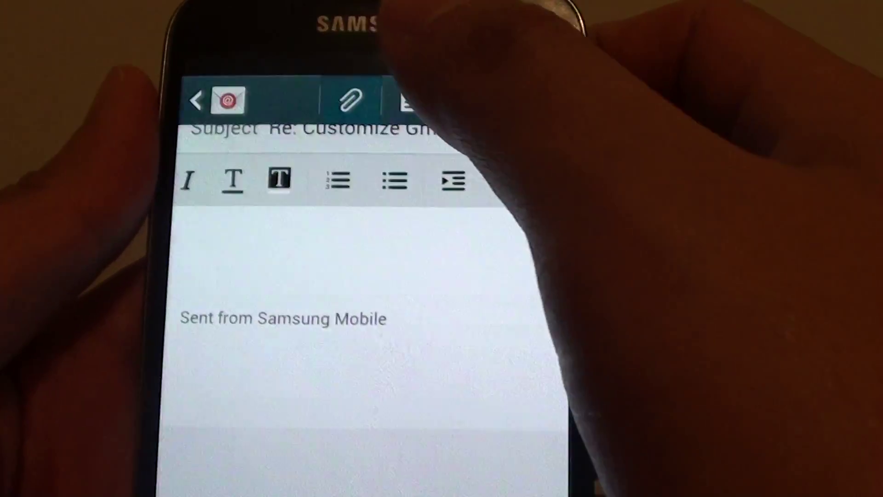
left_click(351, 100)
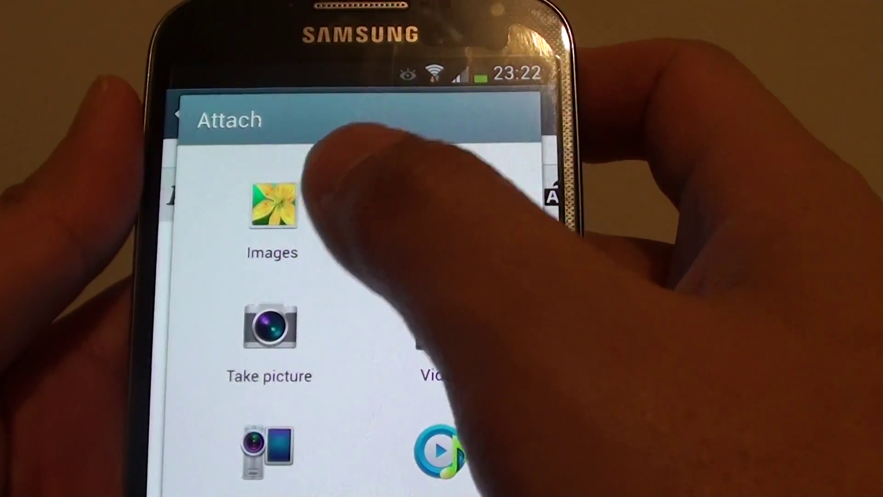
Attach the first Camera album photo (333.8 KB) at Original size, just once
left_click(274, 207)
left_click(276, 277)
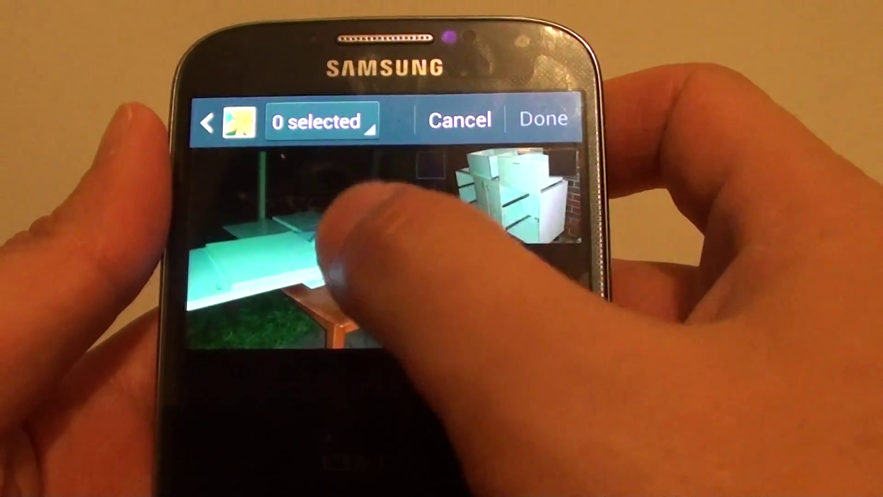
left_click(338, 235)
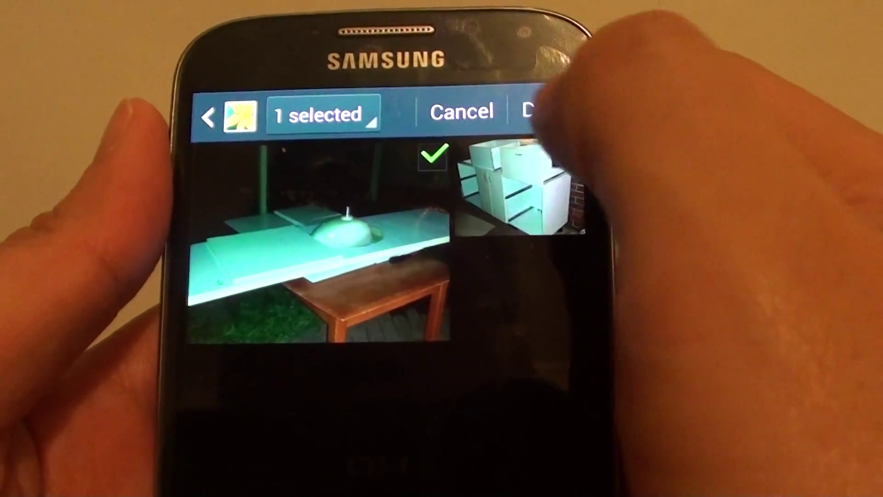
left_click(538, 112)
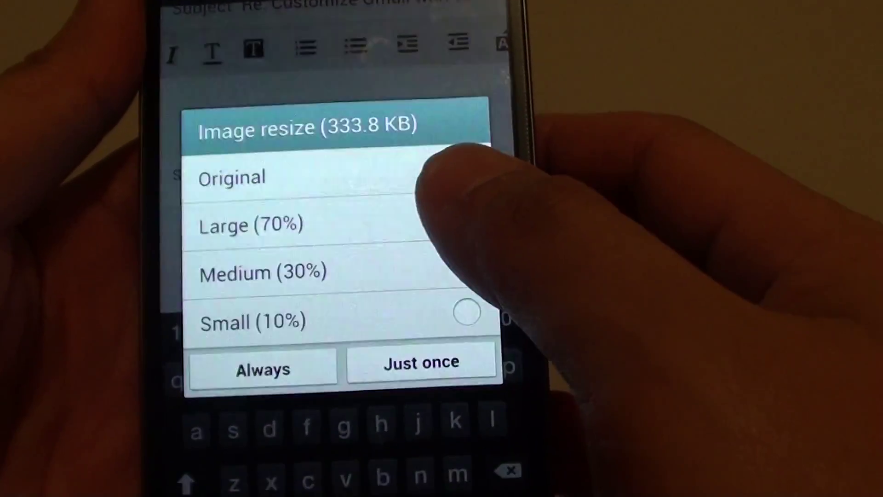
left_click(476, 227)
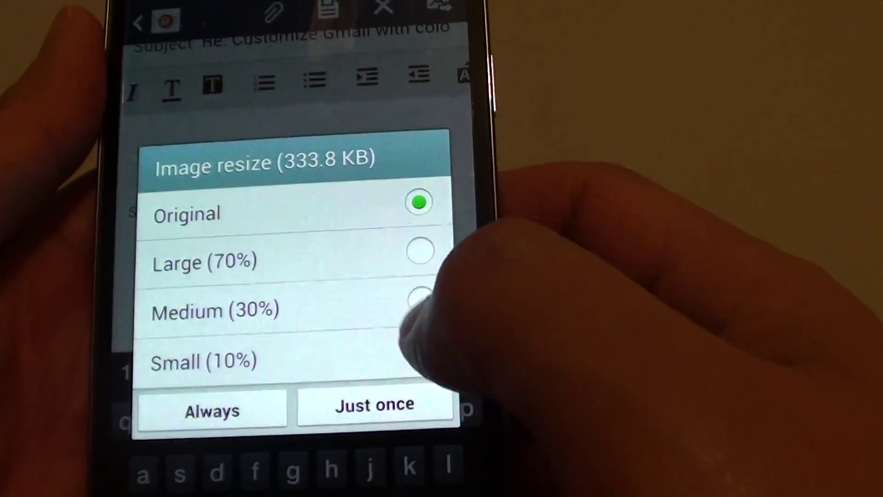
left_click(374, 404)
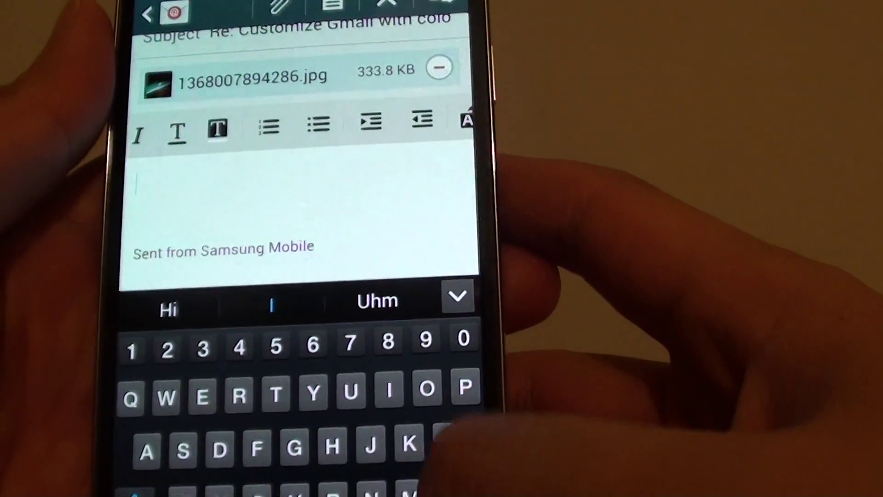
Hide the keyboard, cancel the reply and dismiss the Save in Drafts prompt
key("Escape")
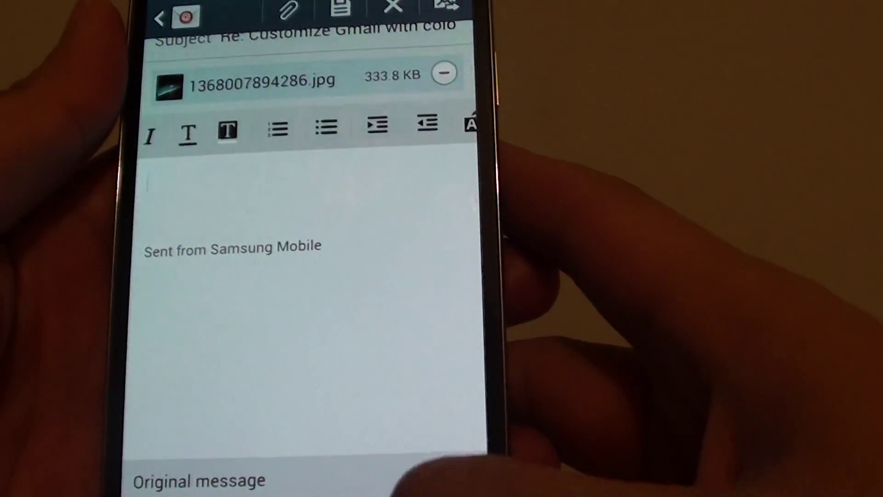
left_click(392, 8)
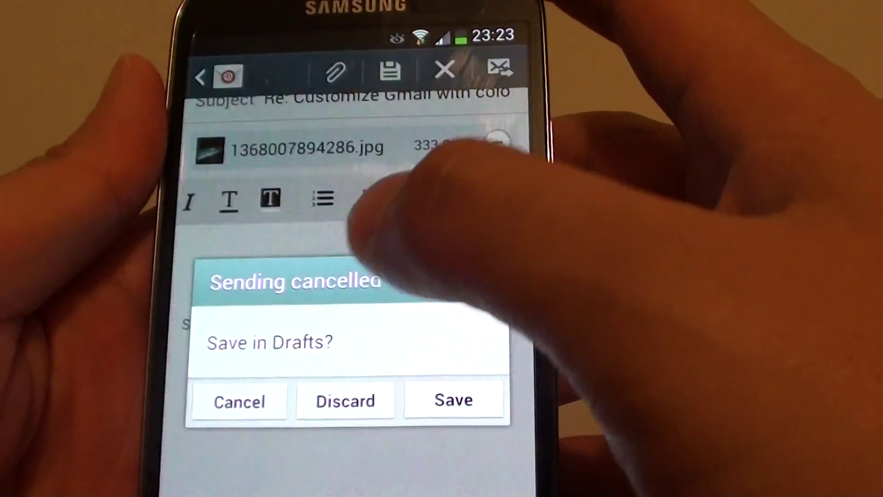
left_click(294, 340)
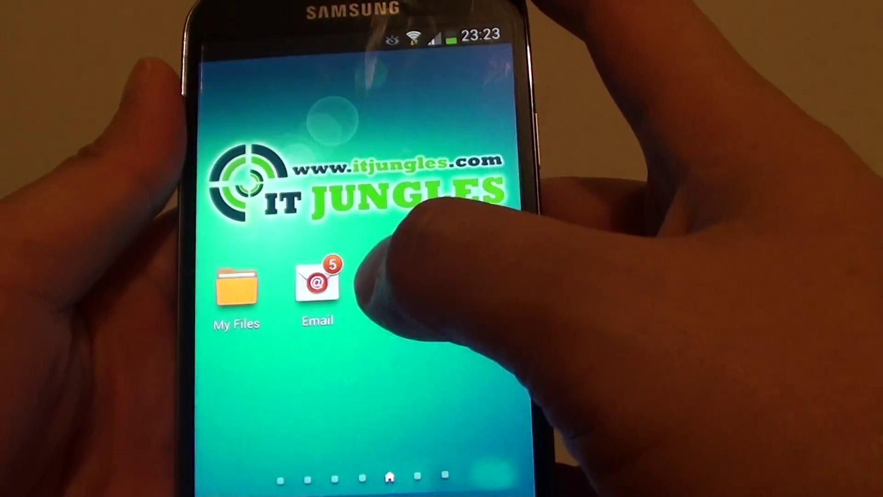
Reopen Email, discard the forward draft, and show the Inbox menu with Settings
left_click(324, 290)
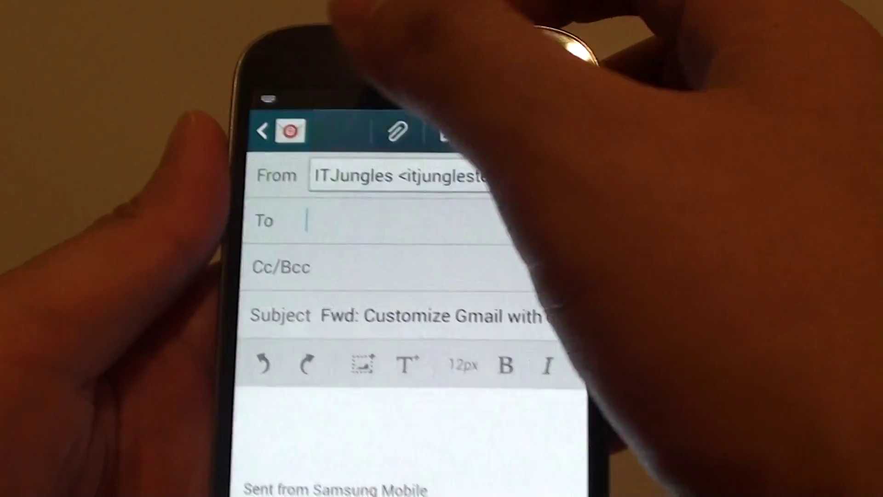
left_click(493, 131)
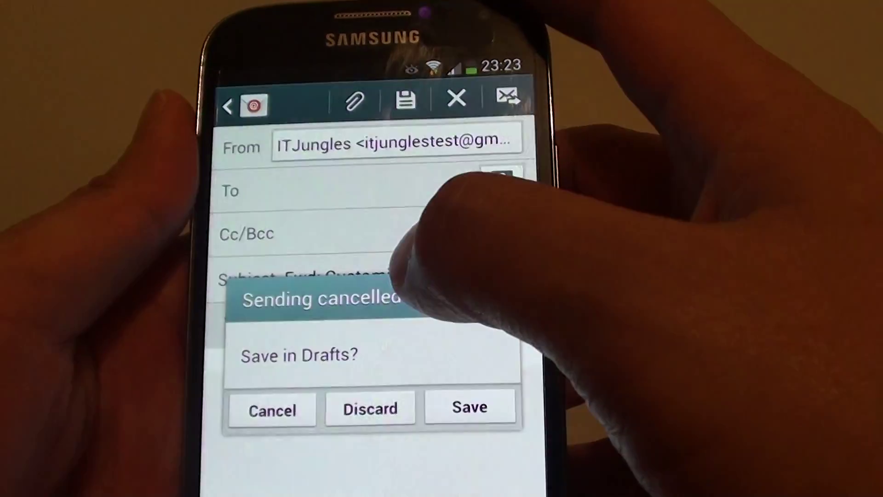
left_click(370, 409)
scroll(386, 276, "up", 10)
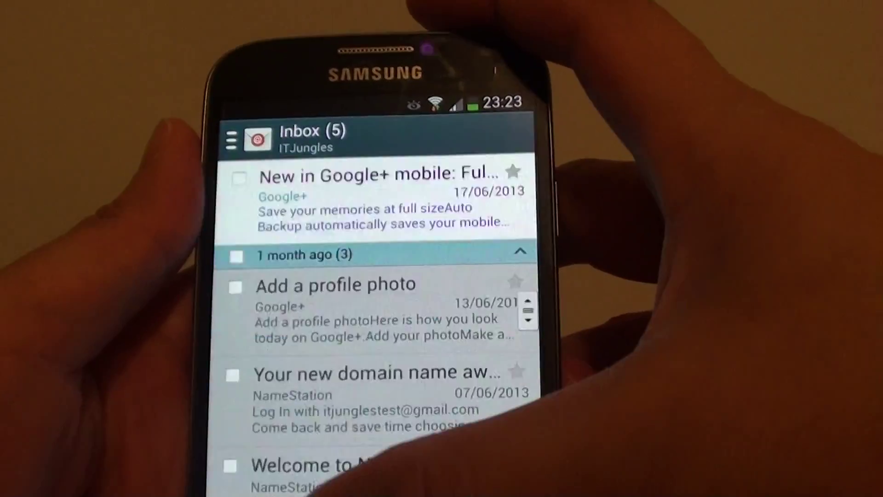
scroll(372, 290, "up", 5)
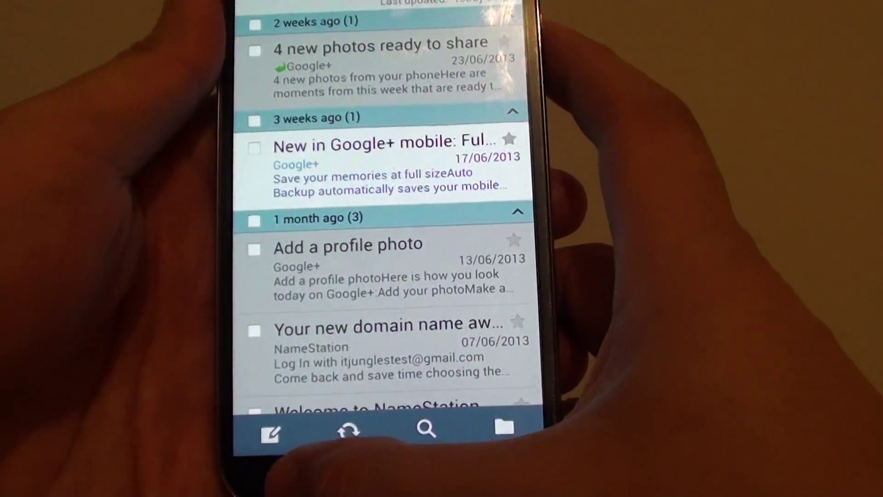
key("Menu")
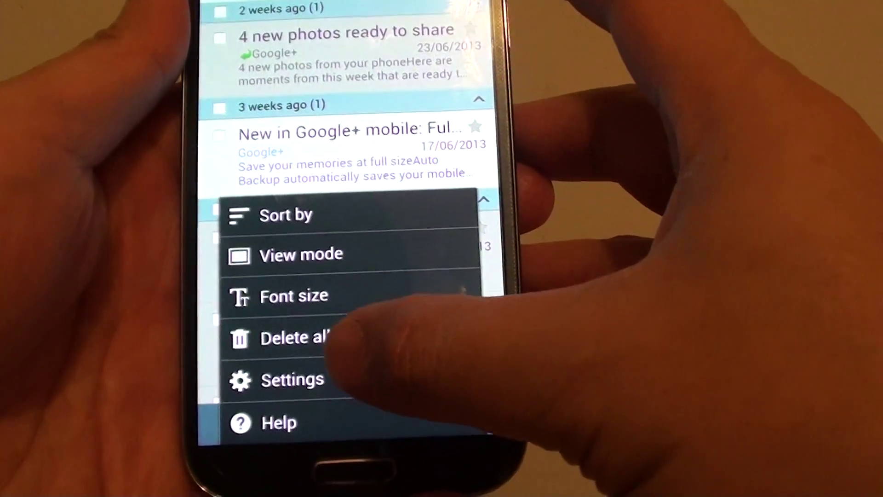
Open Default image size under Settings > General settings, showing Always ask selected
left_click(397, 173)
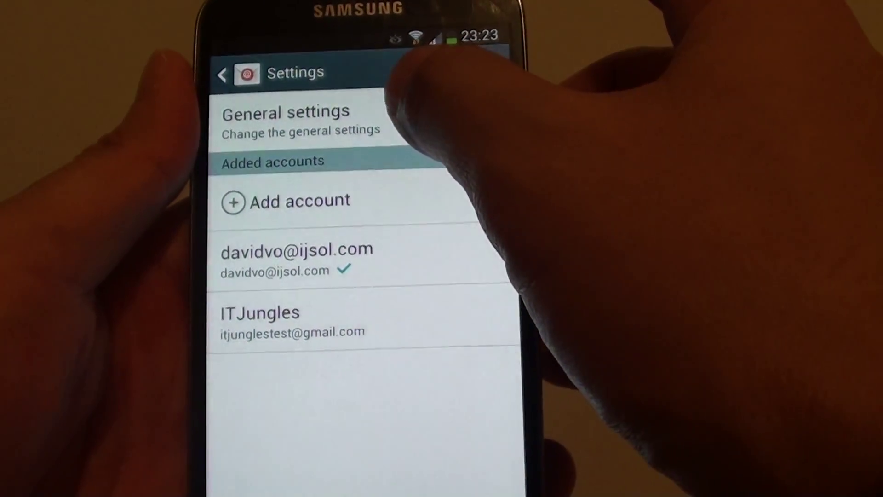
left_click(331, 120)
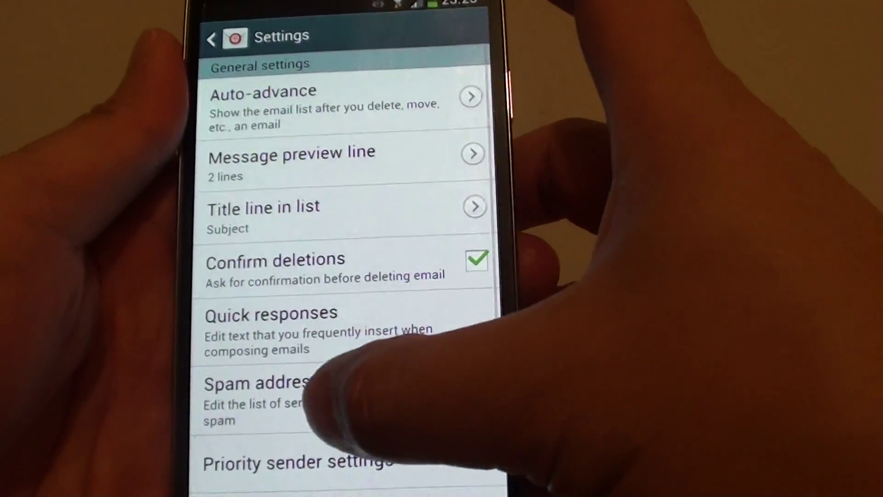
scroll(331, 276, "down", 3)
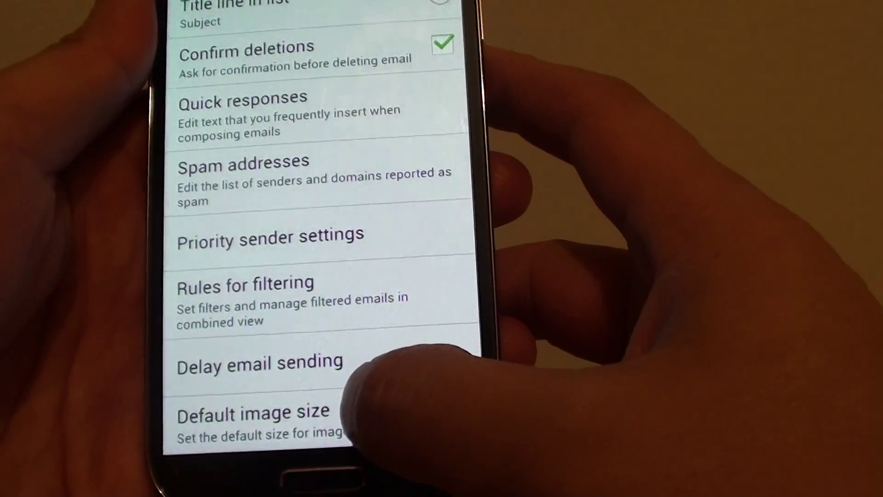
left_click(332, 414)
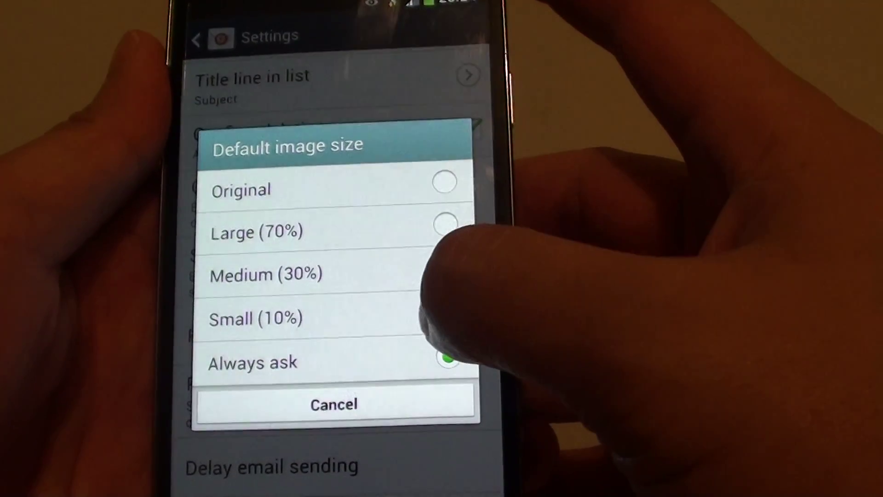
Dismiss the Default image size choices, leaving Always ask unchanged
left_click(414, 324)
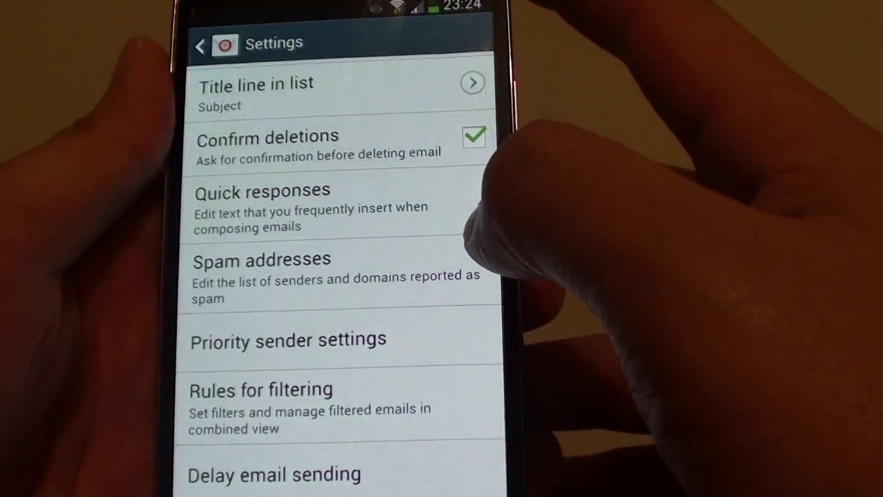
left_click(476, 128)
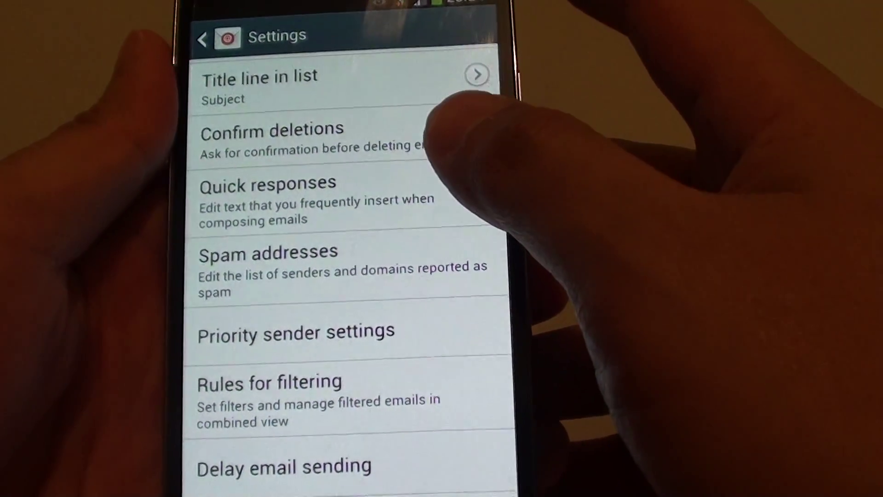